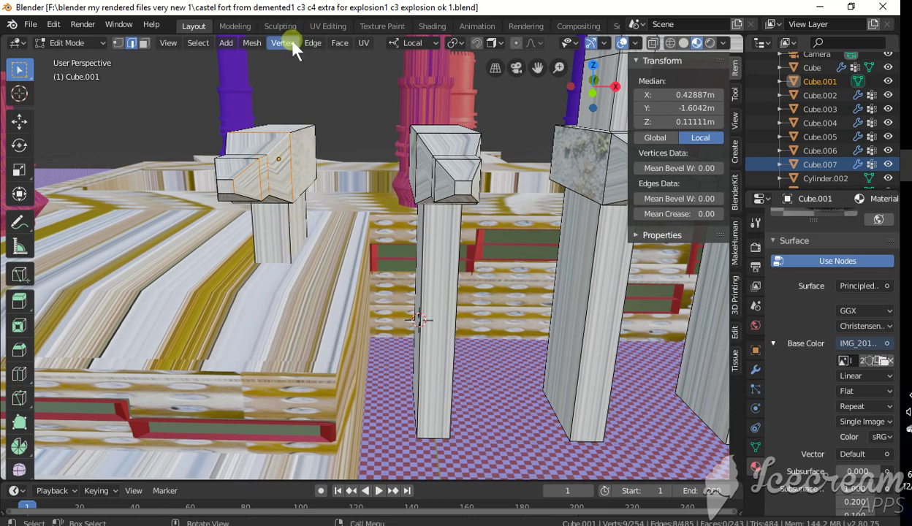
Mark the selected edges on the beam head as seams
left_click(318, 43)
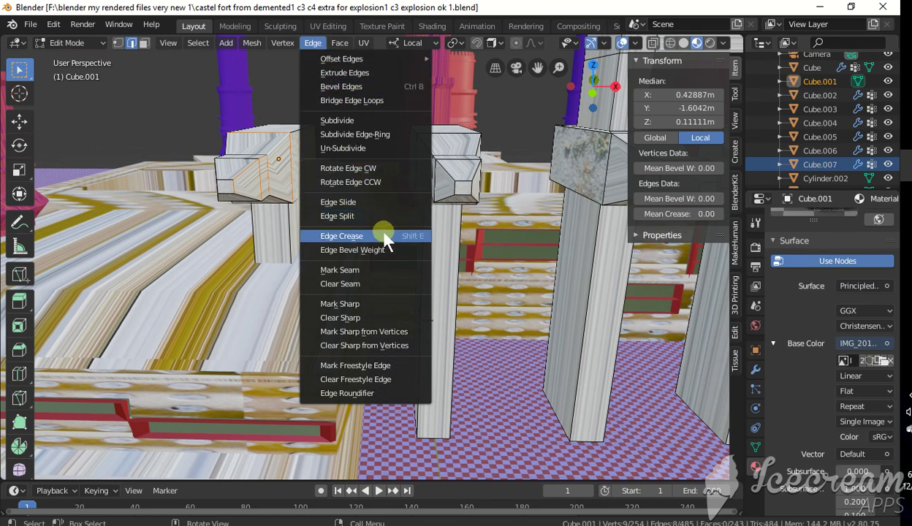
left_click(372, 271)
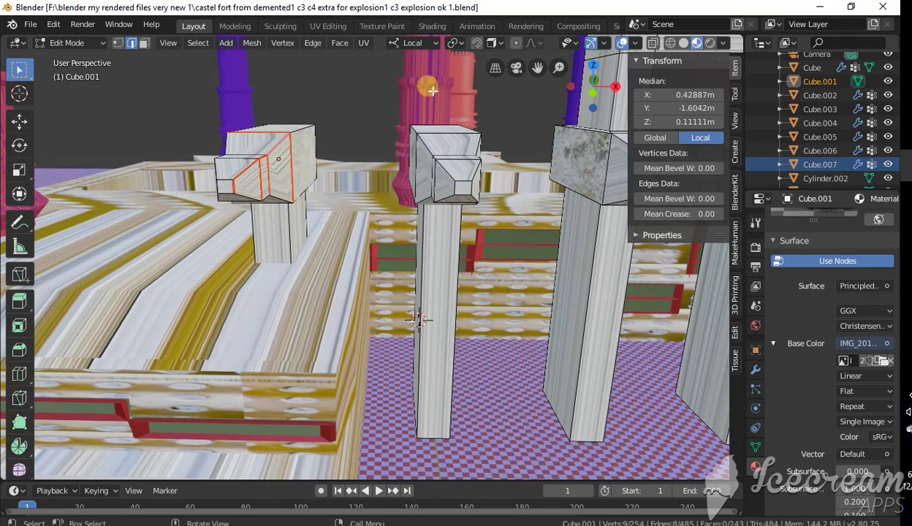
Try a Follow Active Quads unwrap with the Length Average edge length mode
left_click(363, 43)
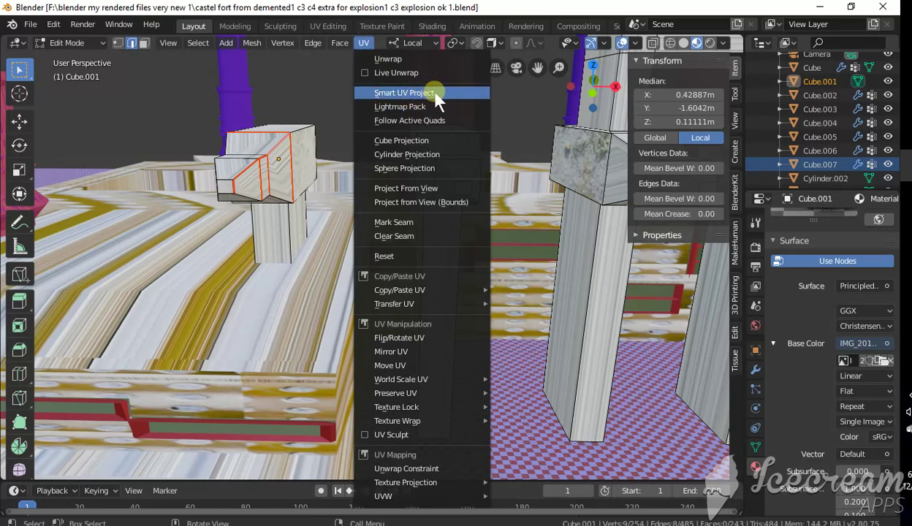
left_click(430, 120)
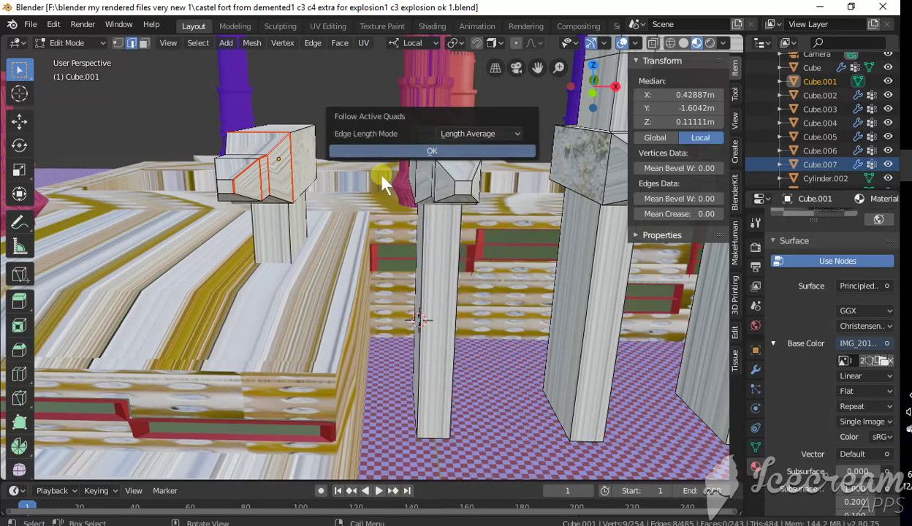
left_click(418, 150)
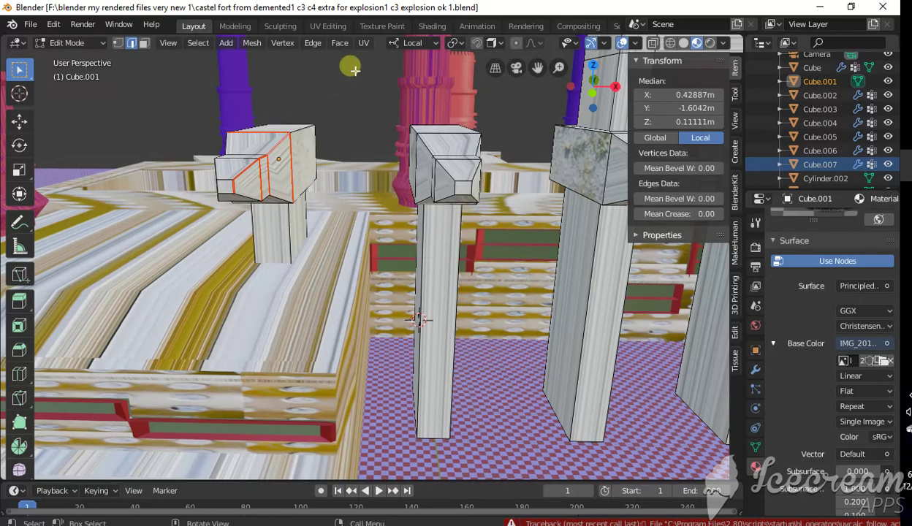
Lightmap-pack the selected faces with image size 512, pack quality 12 and margin 0.10, and mark the selected edges as seams again
left_click(360, 46)
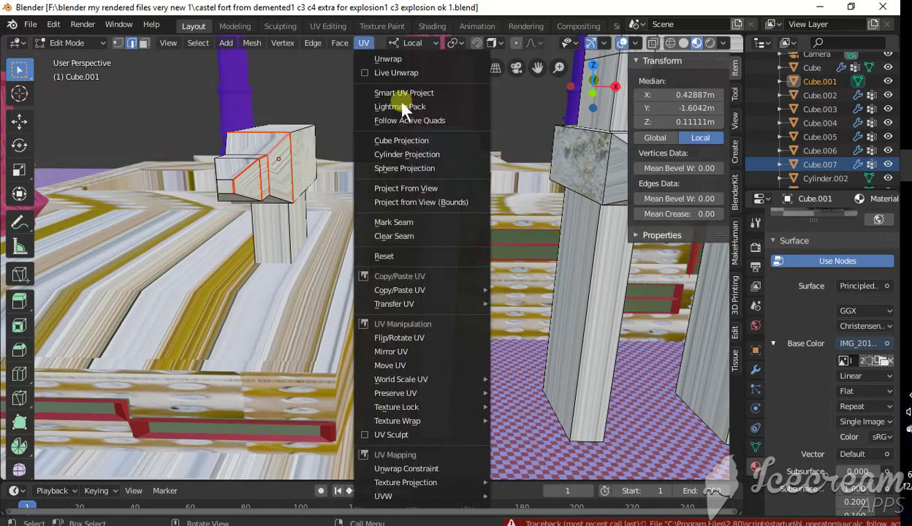
left_click(422, 109)
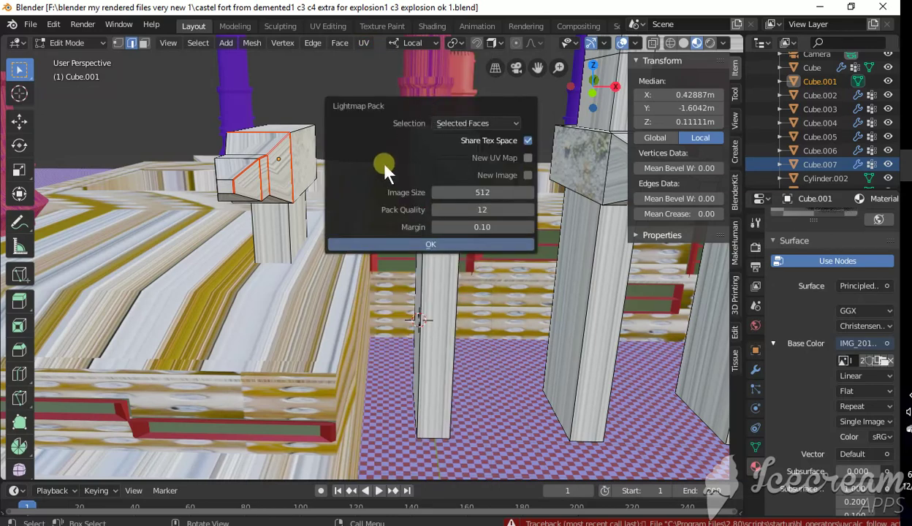
left_click(422, 246)
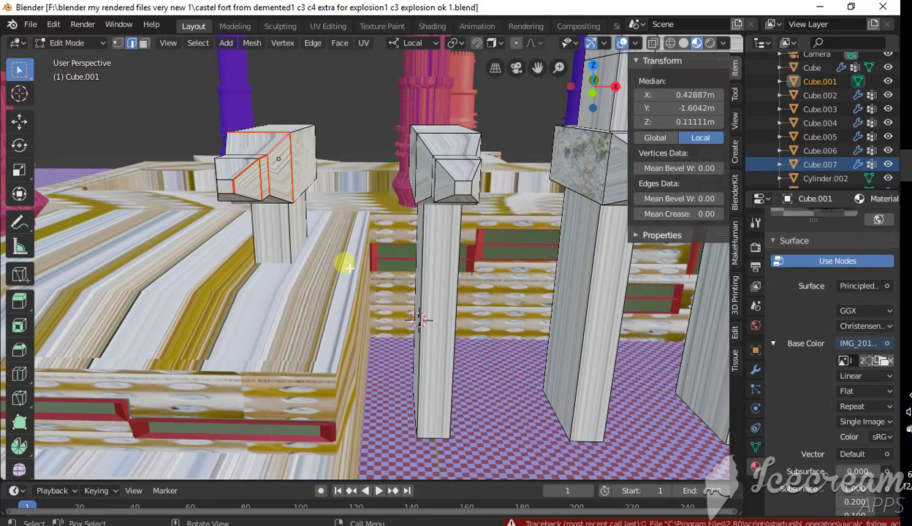
left_click(364, 43)
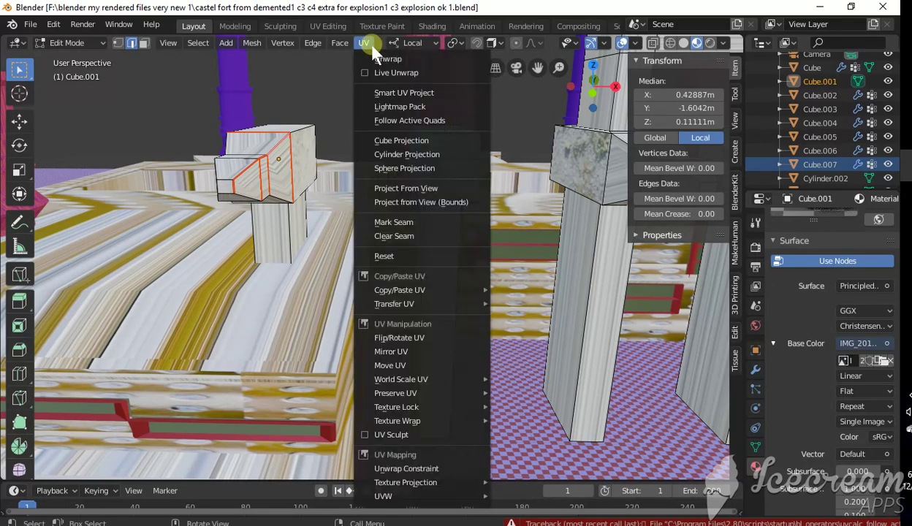
left_click(430, 219)
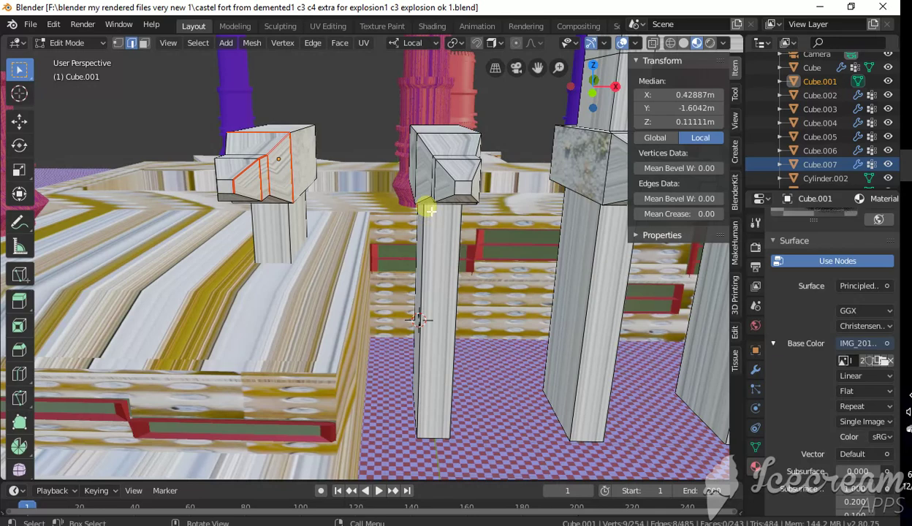
Try the Move UV operation on the selected beam-head edges
left_click(363, 42)
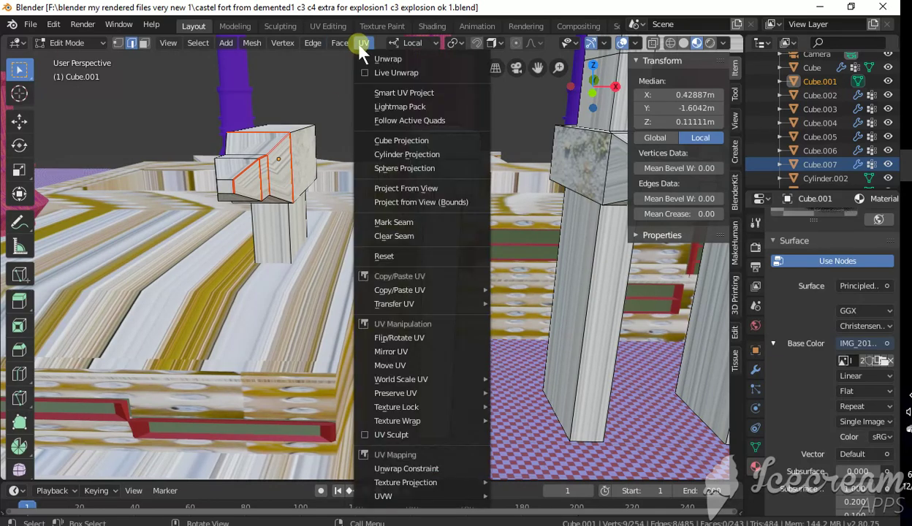
left_click(456, 288)
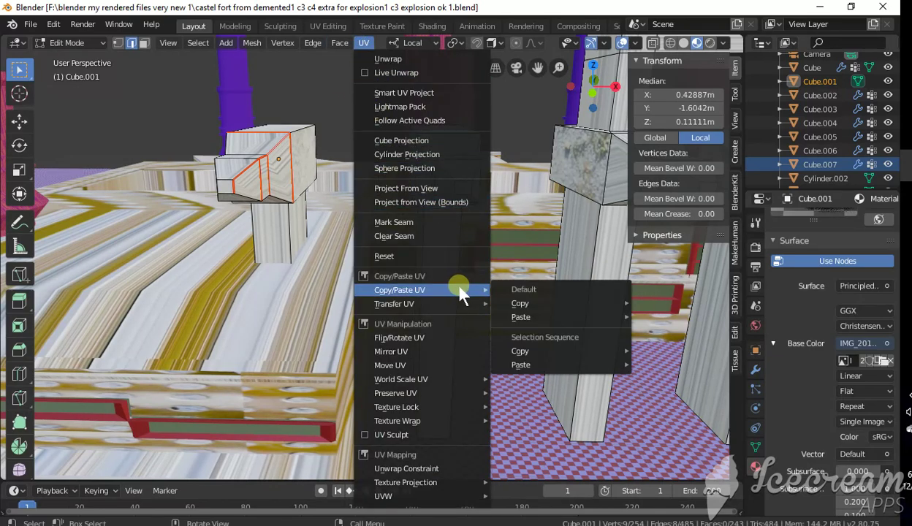
left_click(436, 365)
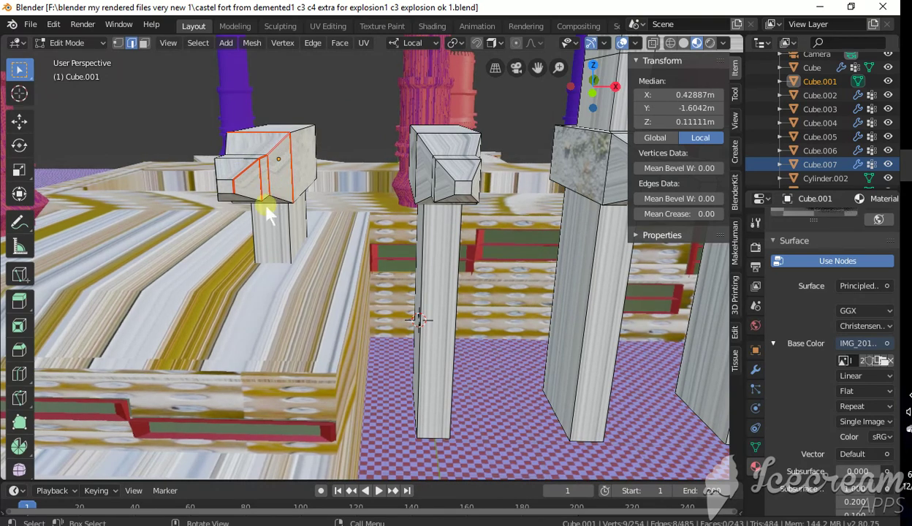
left_click(265, 132)
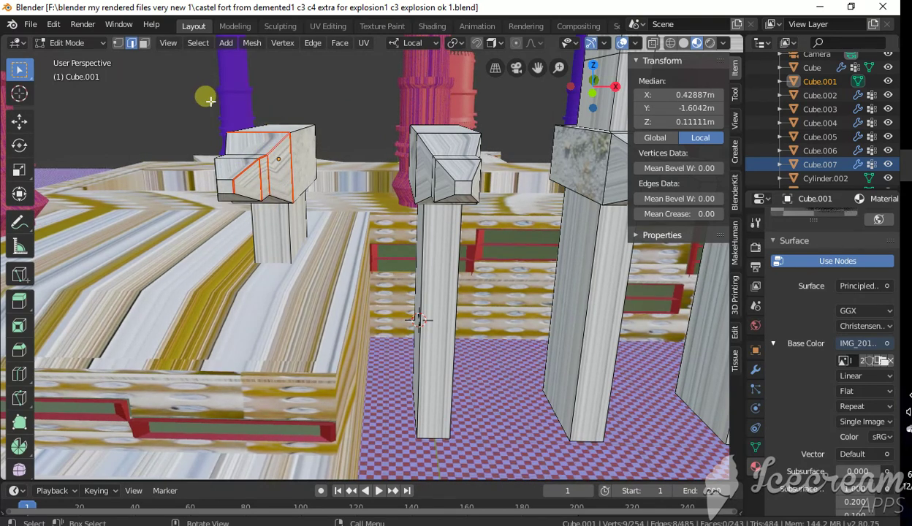
Deselect all of the mesh's edges and return to Object Mode
middle_click_drag(305, 170, 437, 229)
left_click(468, 192)
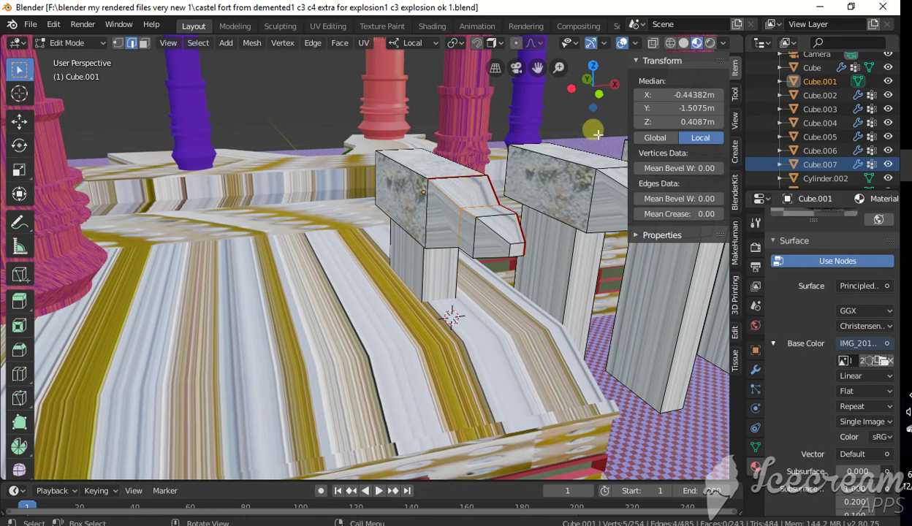
left_click(287, 101)
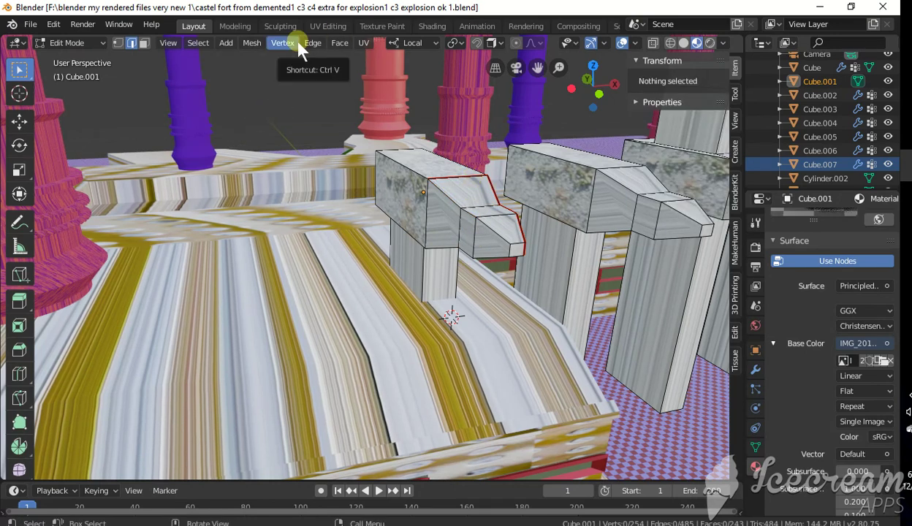
left_click(94, 43)
left_click(93, 60)
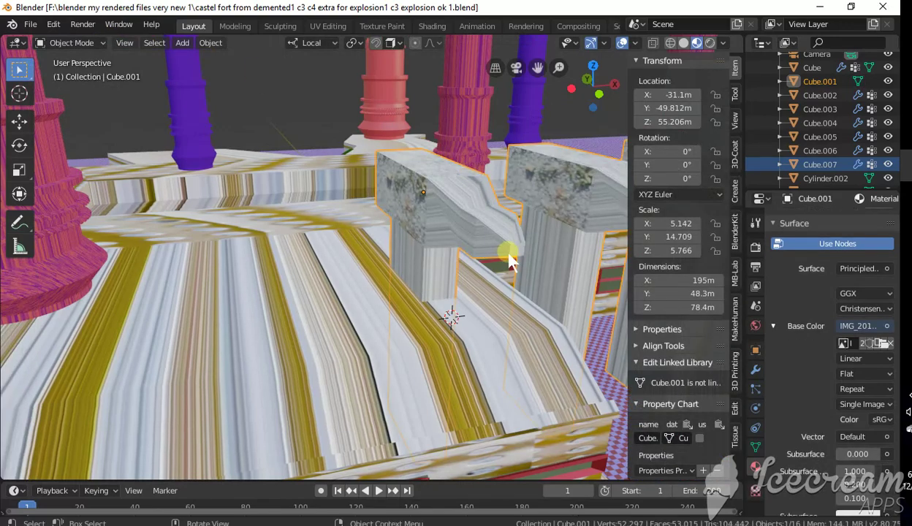
scroll(506, 256, "down", 3)
middle_click_drag(510, 252, 416, 244)
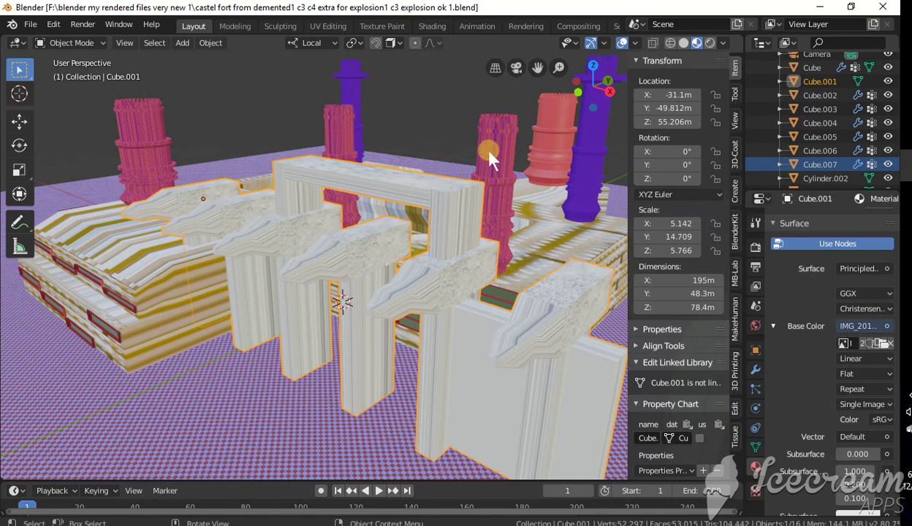
Switch to the Shading workspace and add a Mapping node in free space ahead of the image texture node
left_click(429, 26)
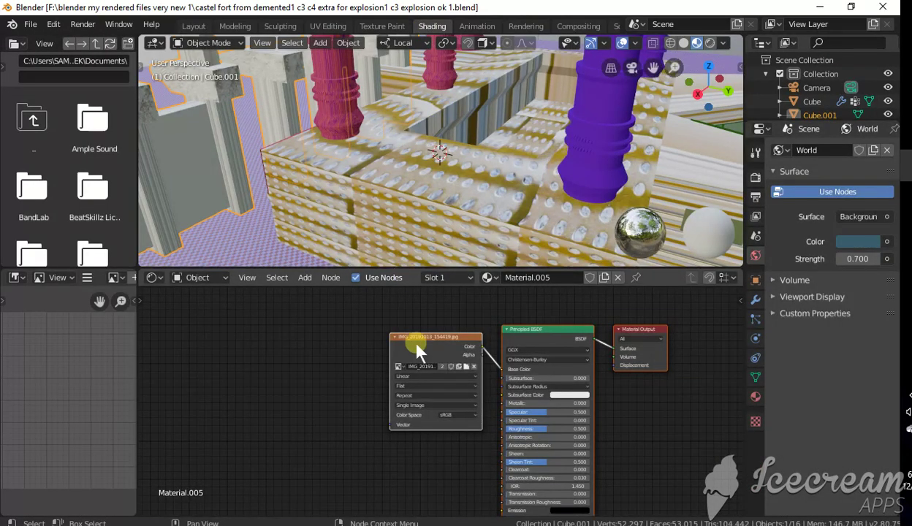
left_click(303, 278)
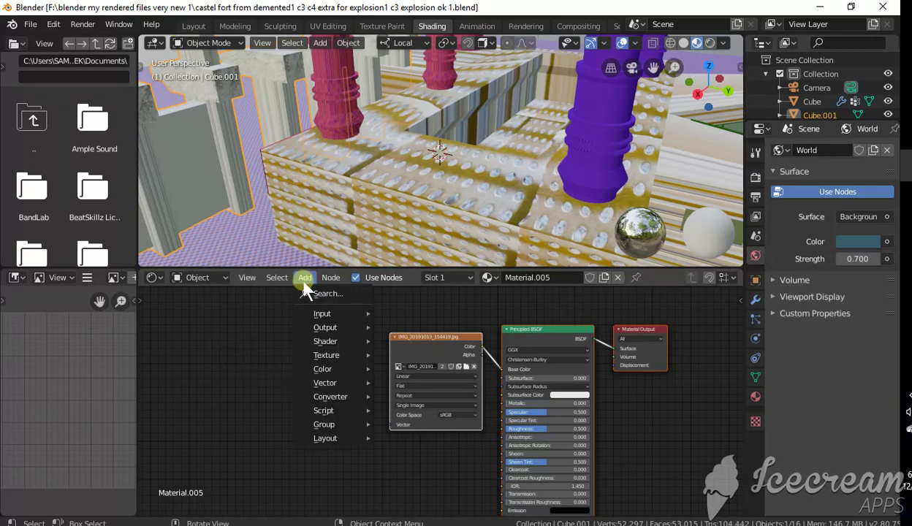
mouse_move(314, 319)
mouse_move(345, 381)
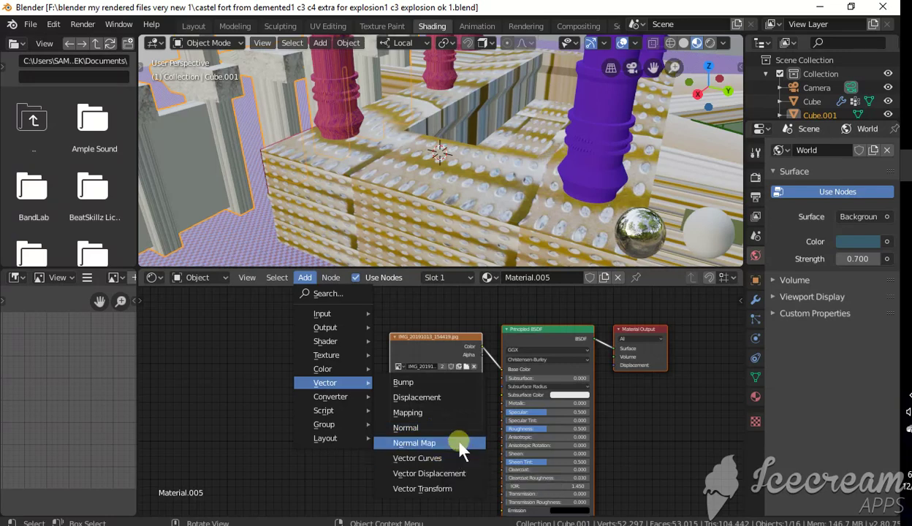
left_click(447, 412)
left_click(198, 349)
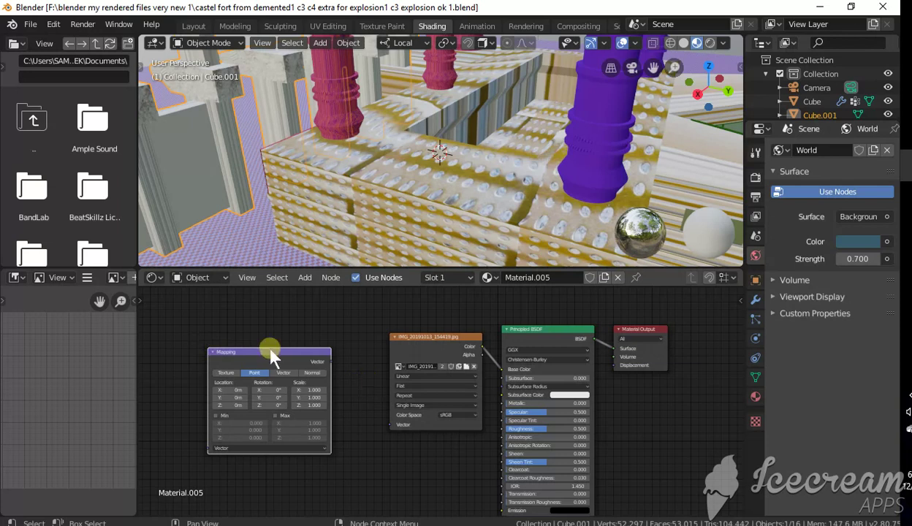
left_click_drag(275, 354, 249, 318)
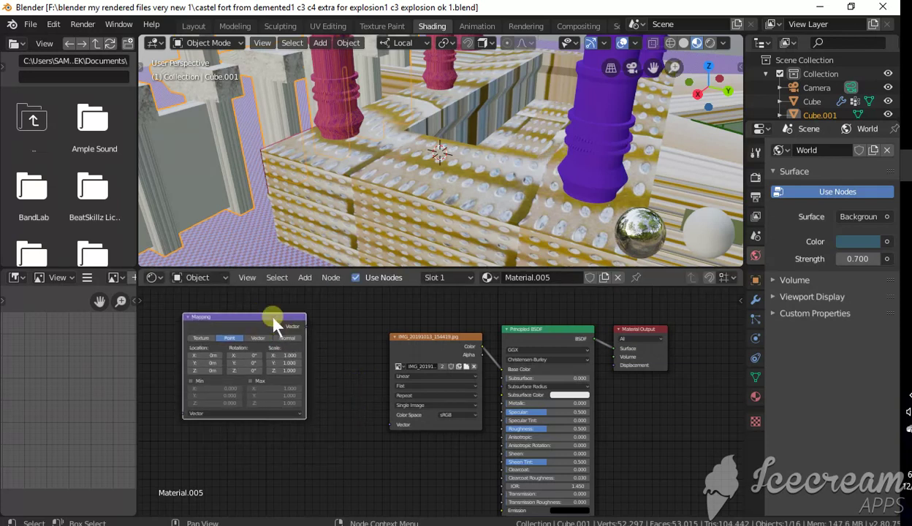
Add a UV Map input node below the Mapping node
left_click(305, 278)
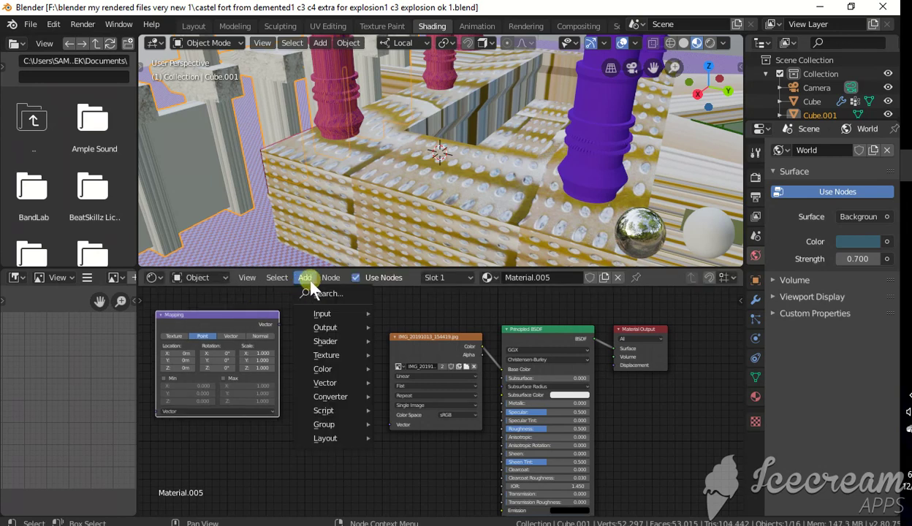
mouse_move(358, 313)
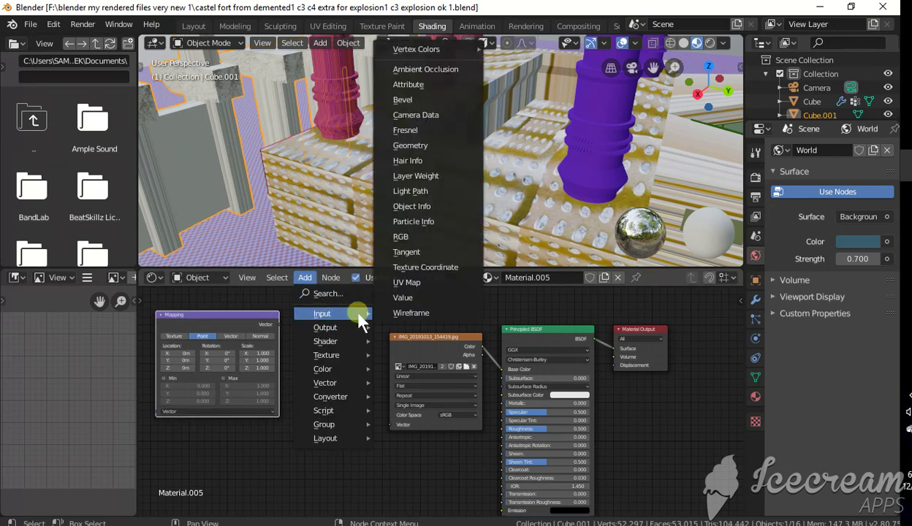
left_click(434, 285)
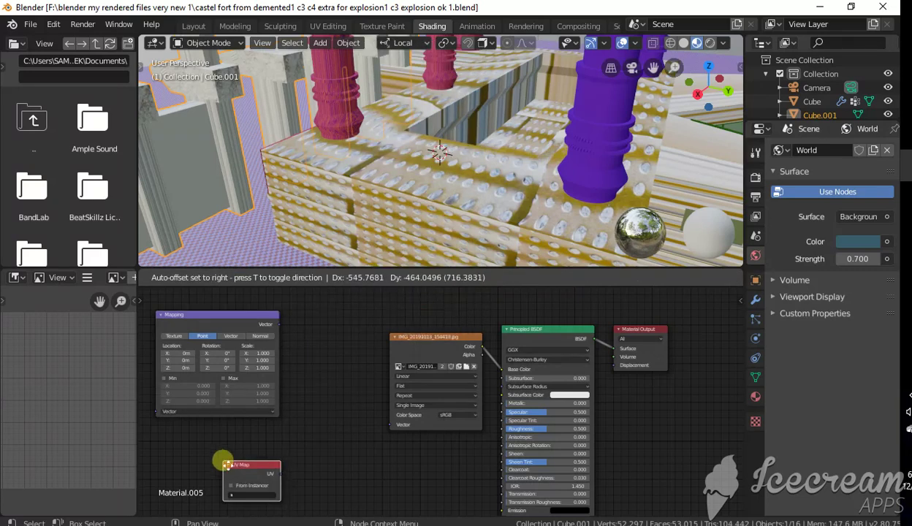
left_click(284, 454)
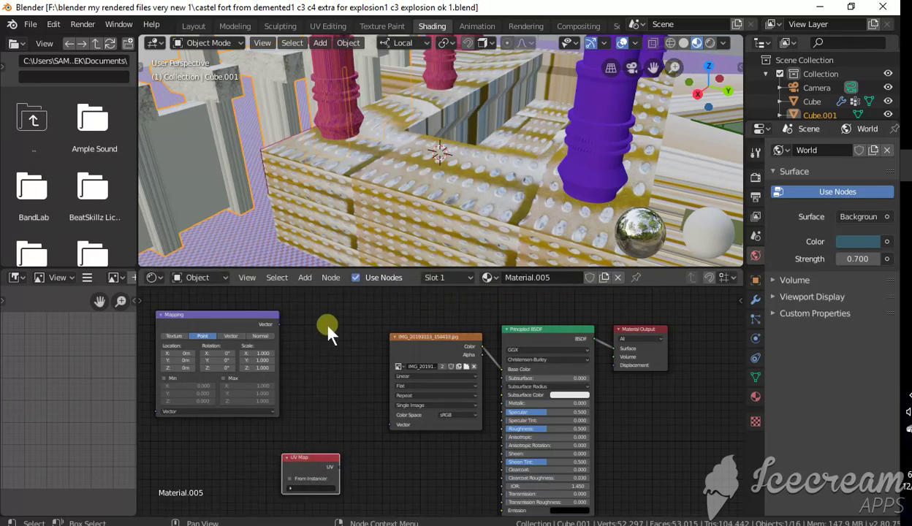
Add a Texture Coordinate input node between the Mapping and image texture nodes
left_click(331, 278)
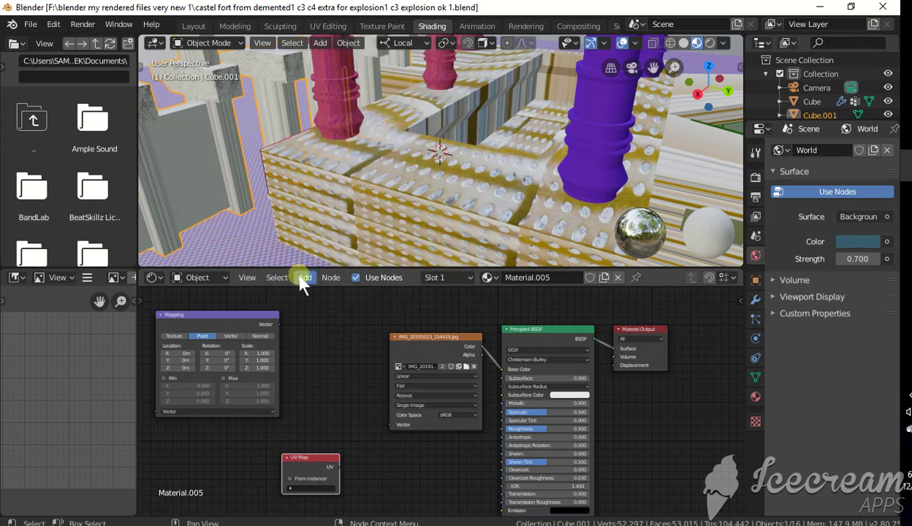
left_click(305, 278)
mouse_move(332, 314)
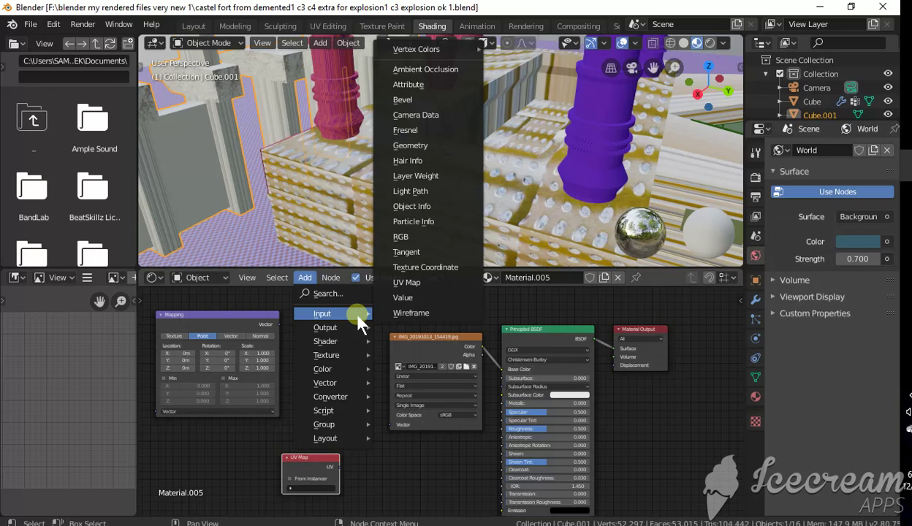
left_click(445, 267)
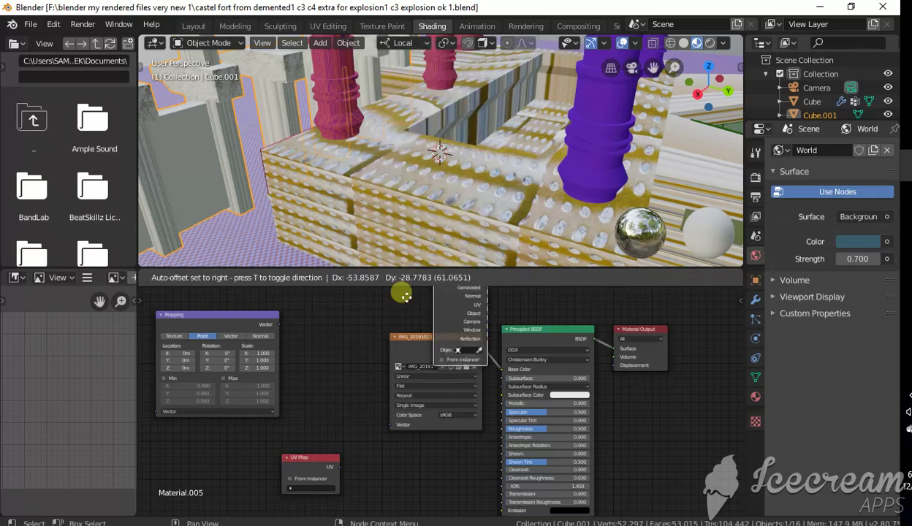
left_click(286, 345)
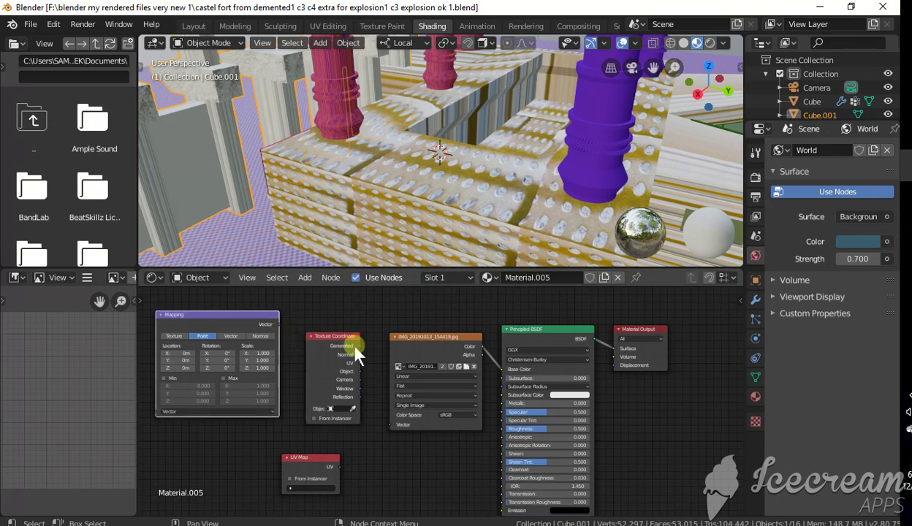
Place Texture Coordinate before Mapping, link its UV output to Mapping's Vector input, and link Mapping's output to the image texture's Vector input
left_click_drag(338, 337, 237, 419)
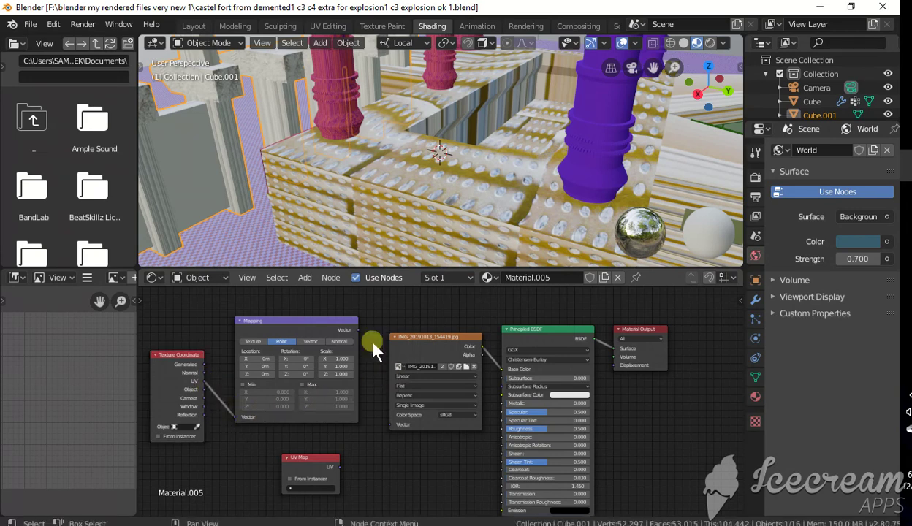
left_click_drag(358, 330, 390, 425)
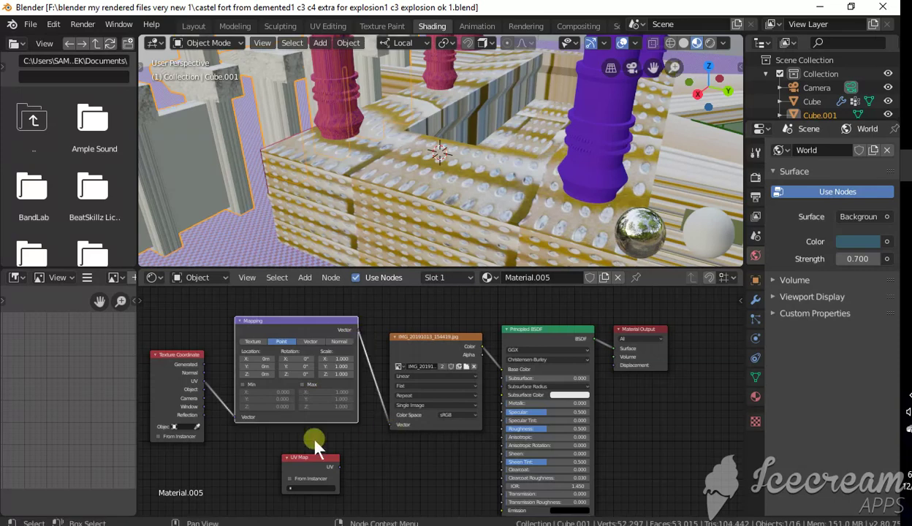
Try the Mapping node's Vector and Normal types on the columns and set its type to Texture
middle_click_drag(271, 171, 409, 234)
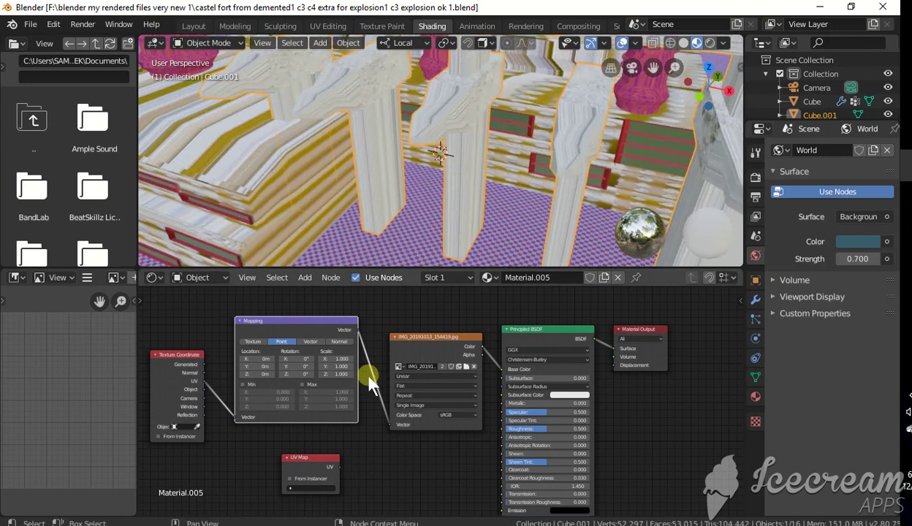
left_click(312, 342)
left_click(337, 342)
left_click(252, 342)
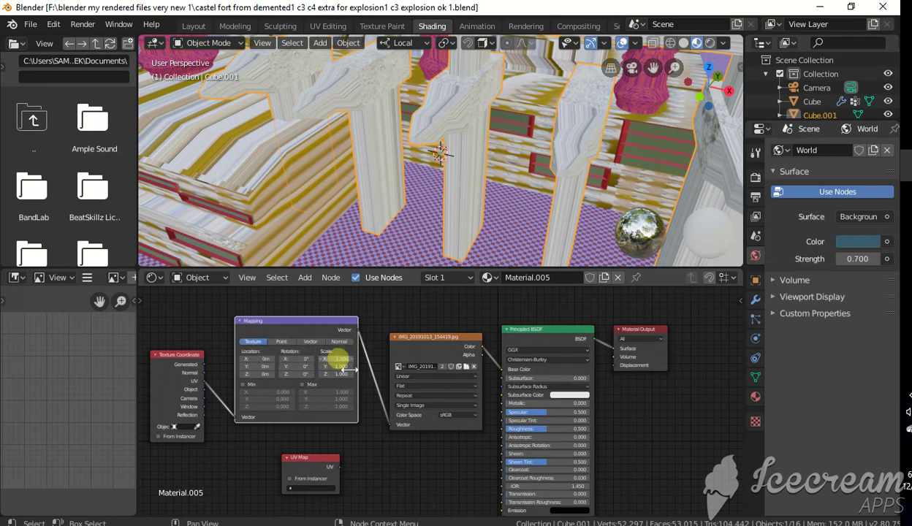
Try other X scale values on the Mapping node, ending with X scale back at 1
left_click(342, 358)
type("1.4")
key("Return")
mouse_move(341, 358)
left_mouse_down()
mouse_move(322, 359)
mouse_move(356, 369)
left_mouse_up()
left_click(351, 360)
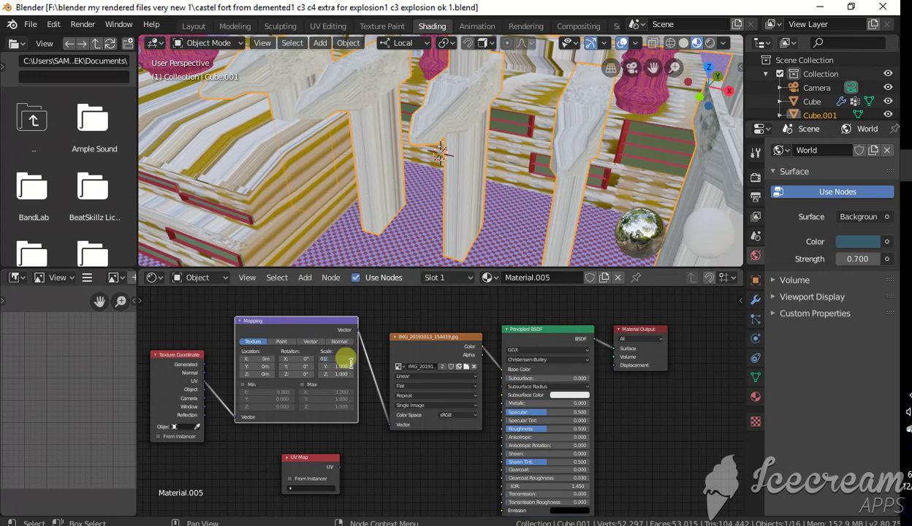
type("01")
key("Return")
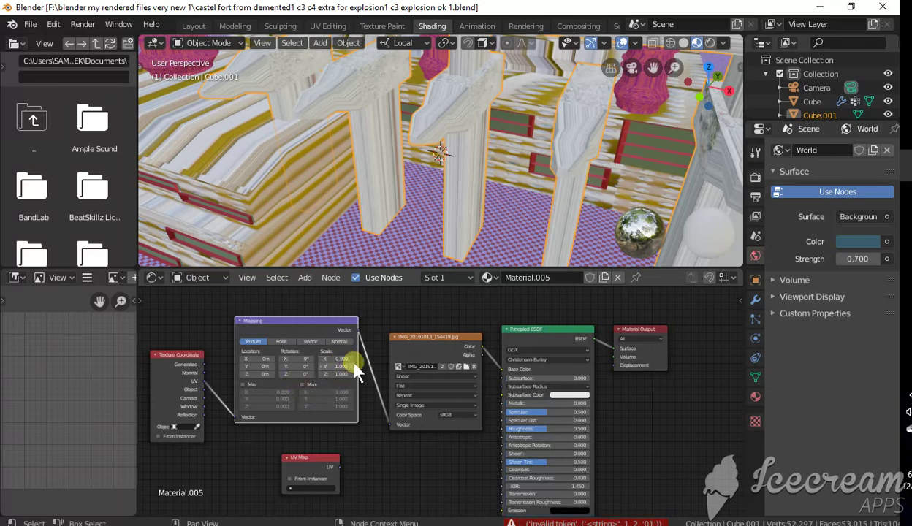
left_click(345, 360)
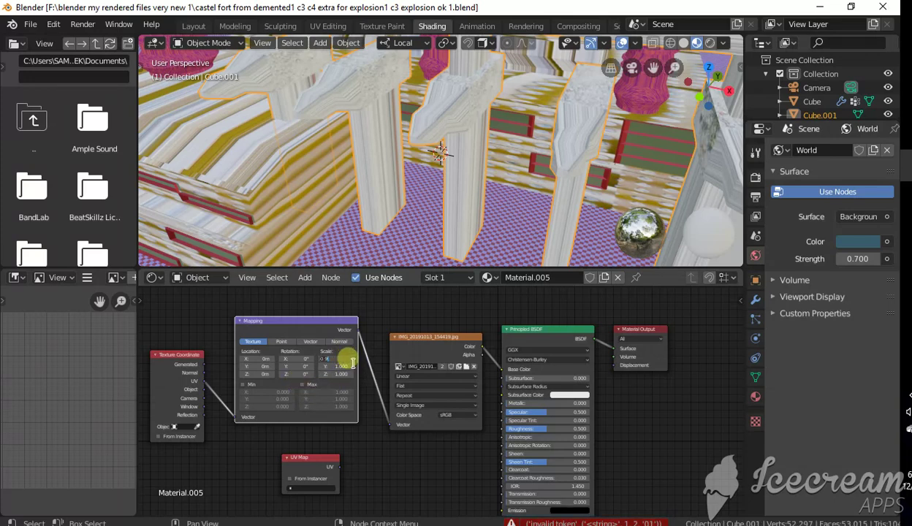
type("1")
key("Return")
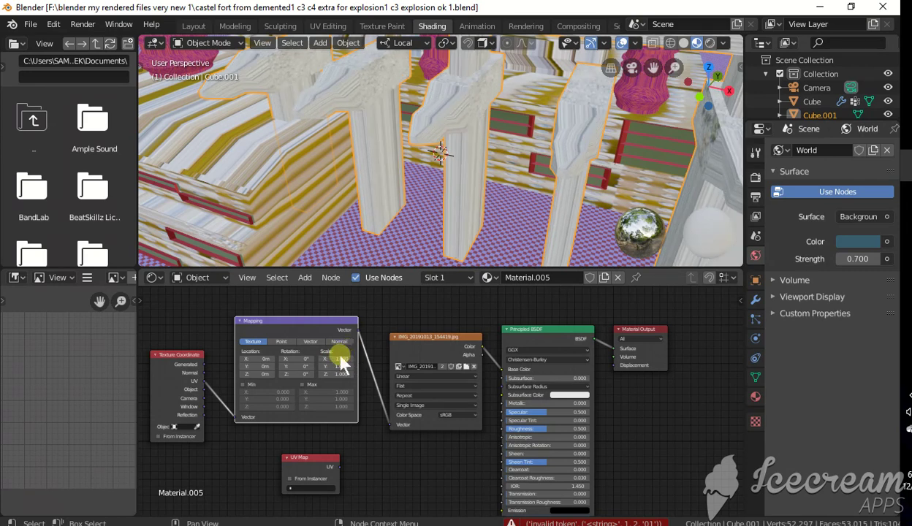
Nudge the Mapping node slightly toward the image texture node and set its X, Y and Z scale to 0.4
key("g")
left_click(348, 357)
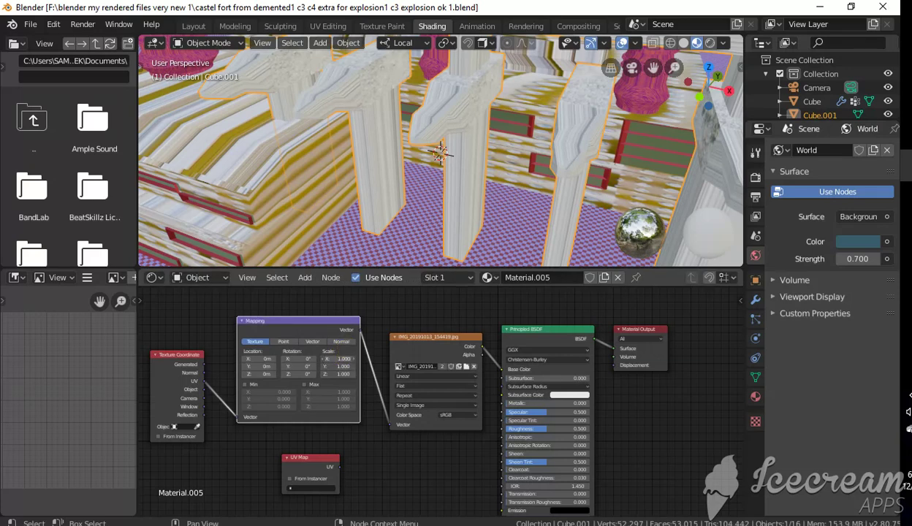
left_click(349, 357)
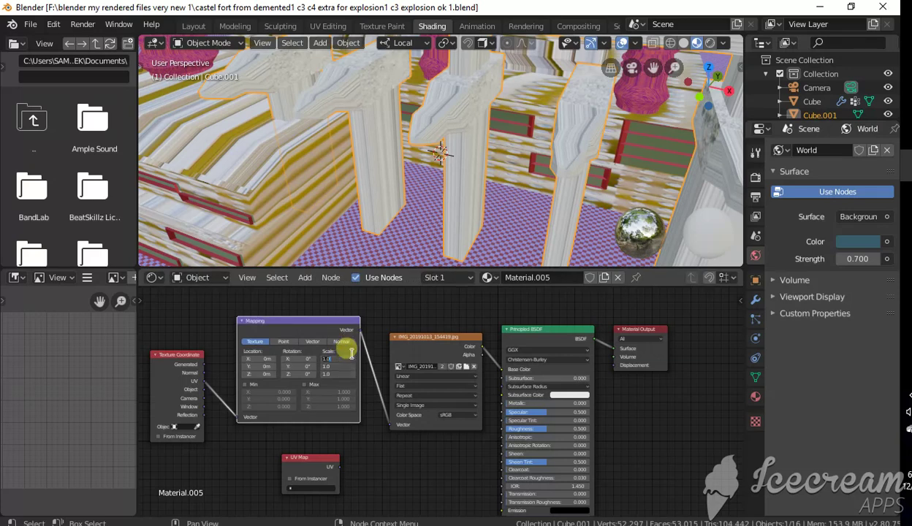
key("BackSpace")
key("Return")
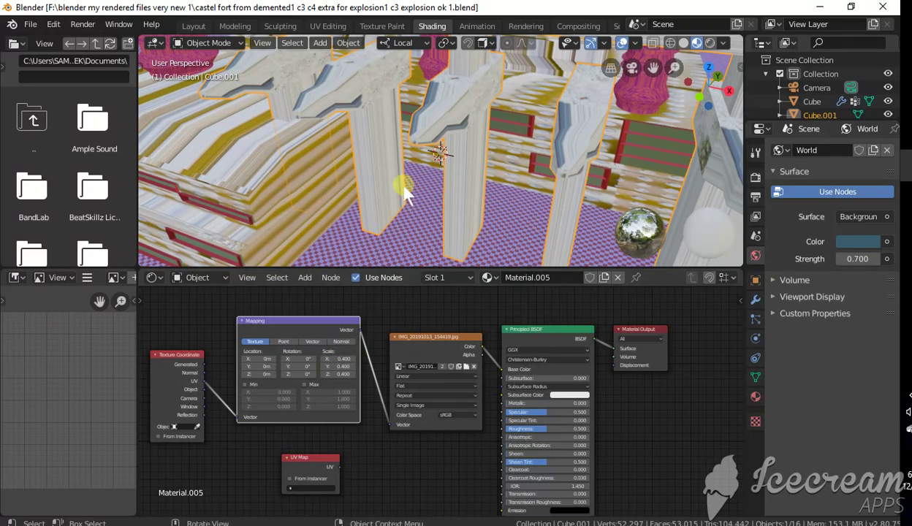
middle_click_drag(404, 192, 420, 174)
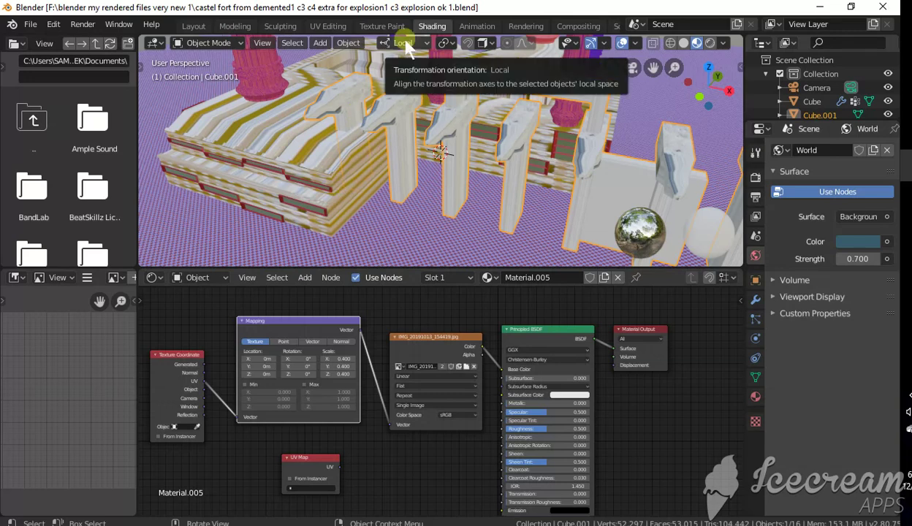
In the UV Editing workspace, unwrap the entire columns mesh with Cube Projection and save the file
left_click(327, 27)
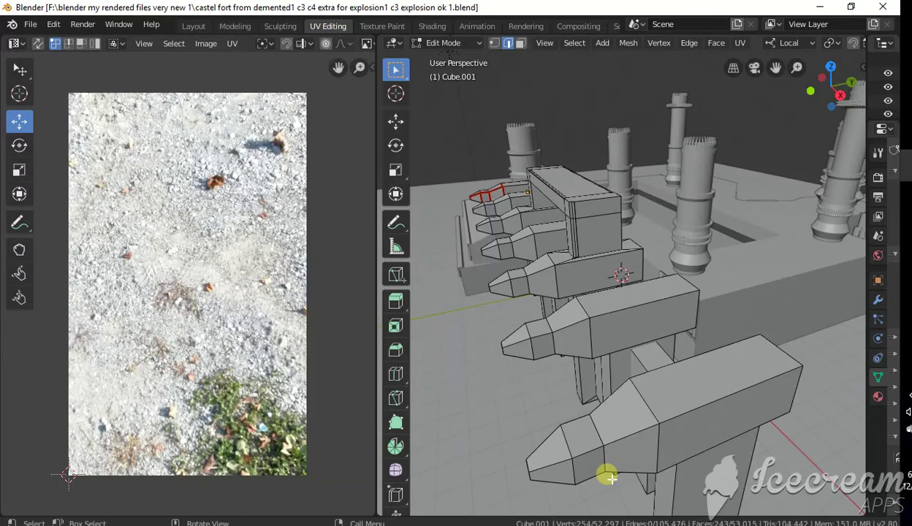
key("a")
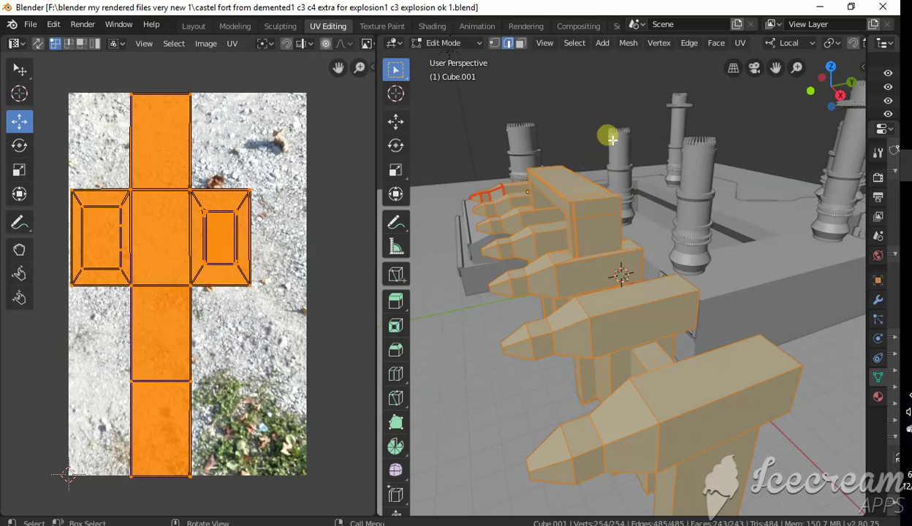
left_click(739, 44)
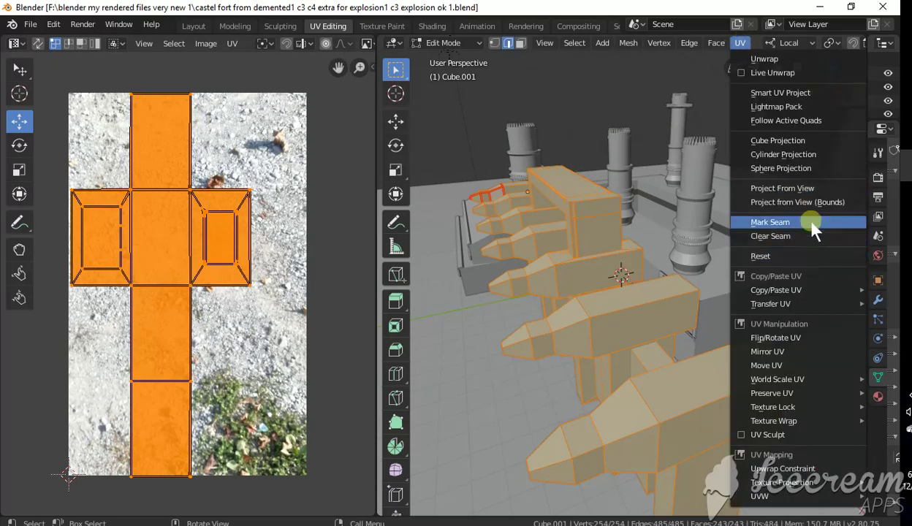
left_click(810, 146)
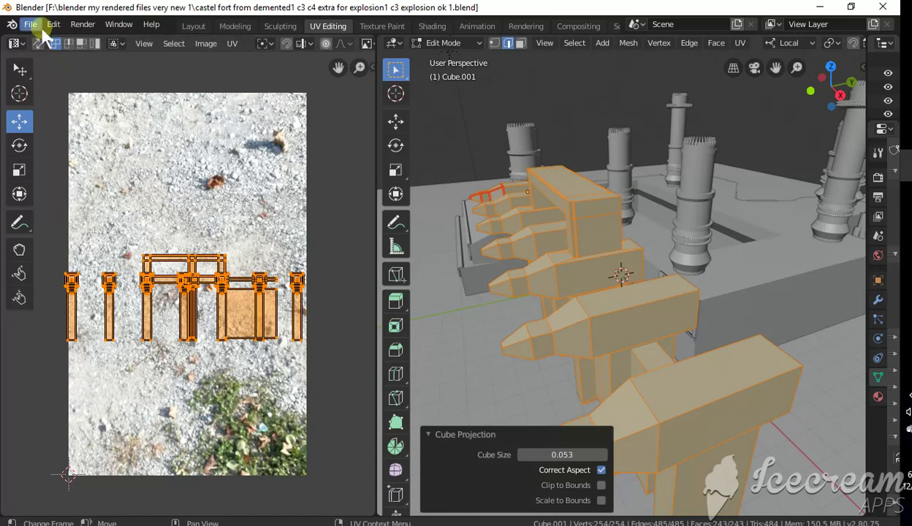
left_click(40, 29)
left_click(41, 148)
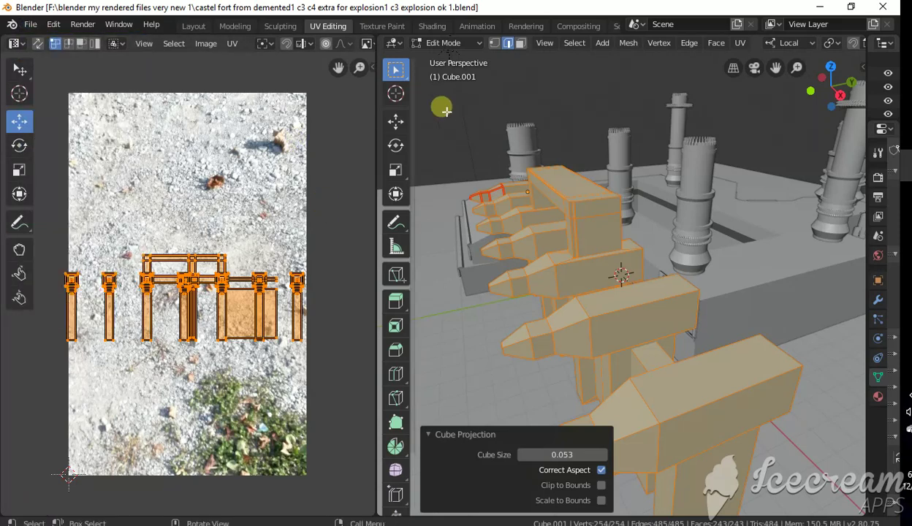
Inspect the re-projected texture on the columns in the Layout workspace
left_click(228, 27)
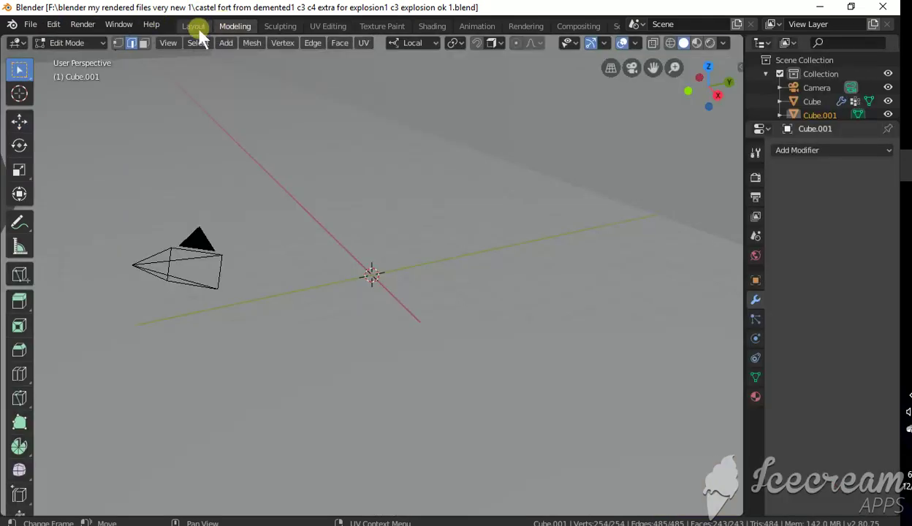
left_click(196, 26)
scroll(338, 300, "up", 8)
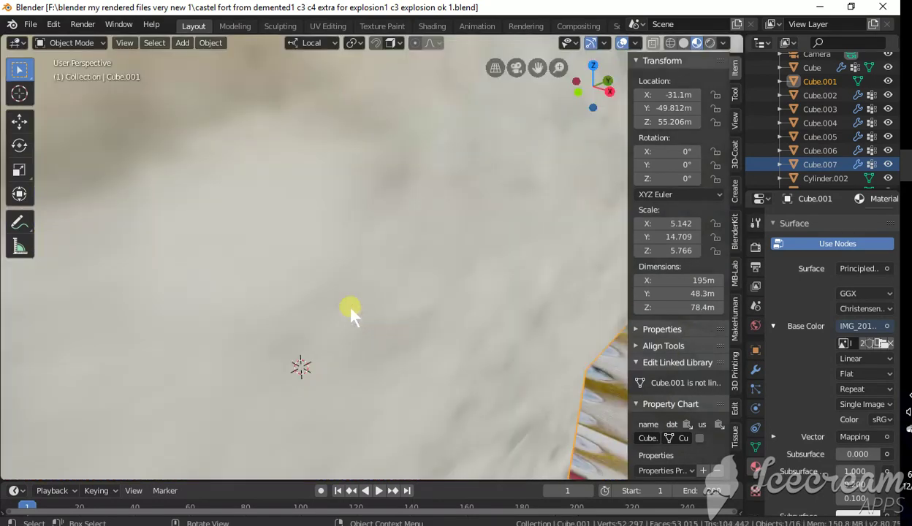
scroll(340, 298, "down", 6)
middle_click_drag(351, 309, 348, 285)
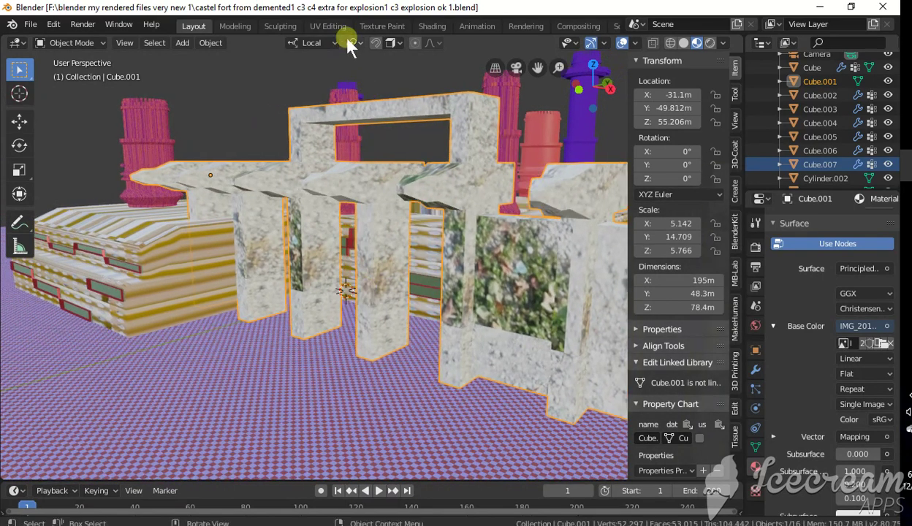
Back in the Shading workspace, set the Mapping node's X, Y and Z scale to 0.1 and check the columns up close
left_click(431, 26)
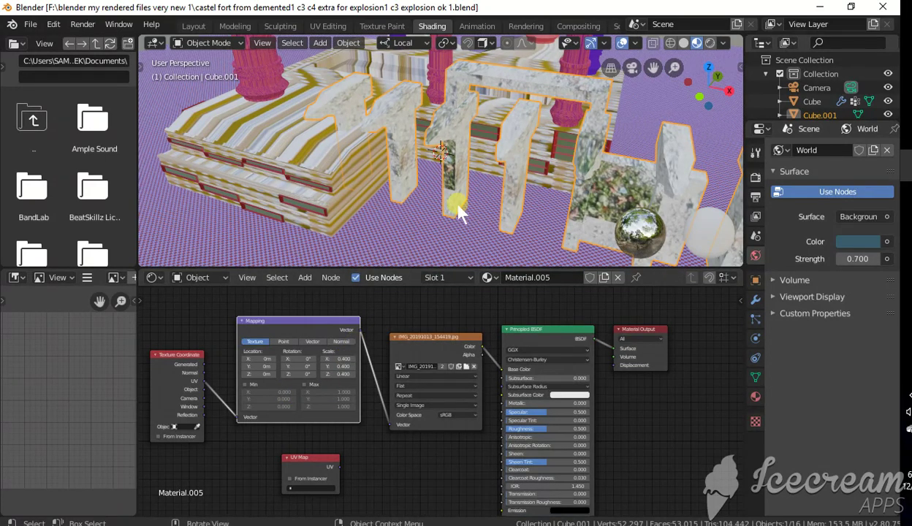
mouse_move(458, 212)
middle_mouse_down()
mouse_move(437, 202)
mouse_move(445, 199)
middle_mouse_up()
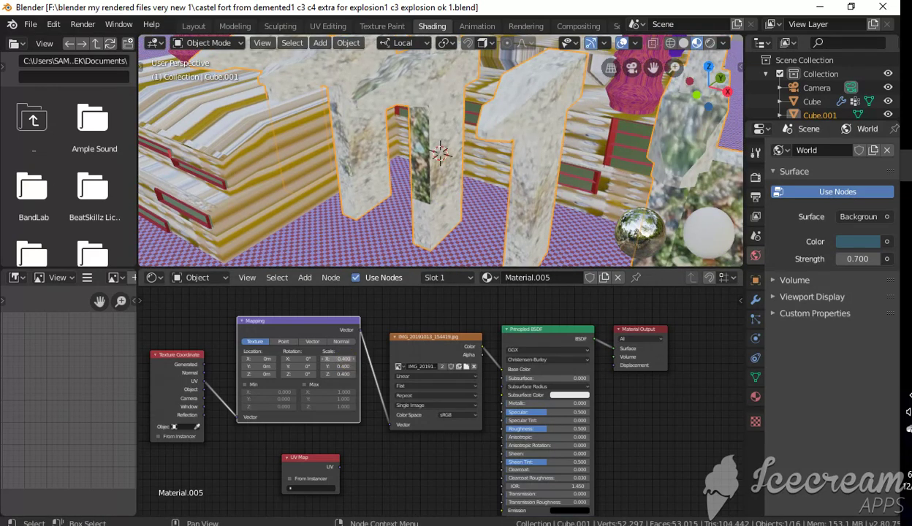
left_click_drag(336, 358, 365, 376)
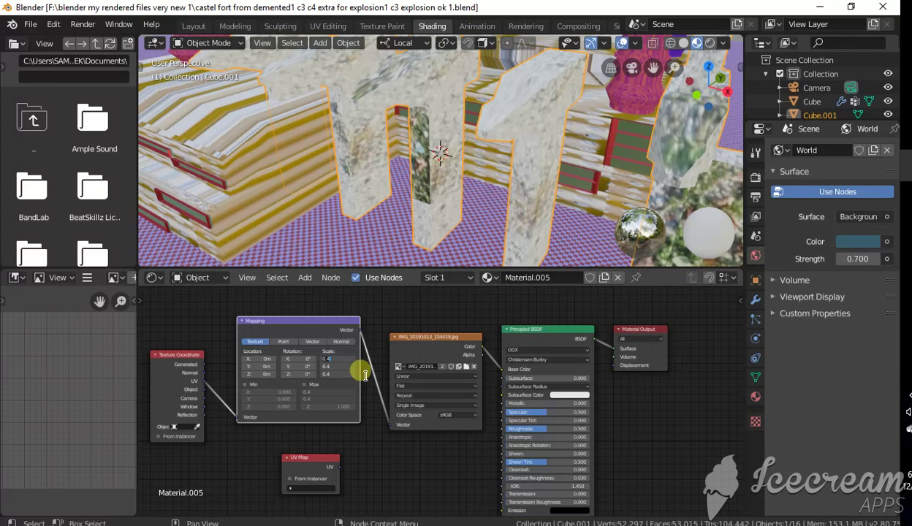
key("BackSpace")
type("0.1")
key("Return")
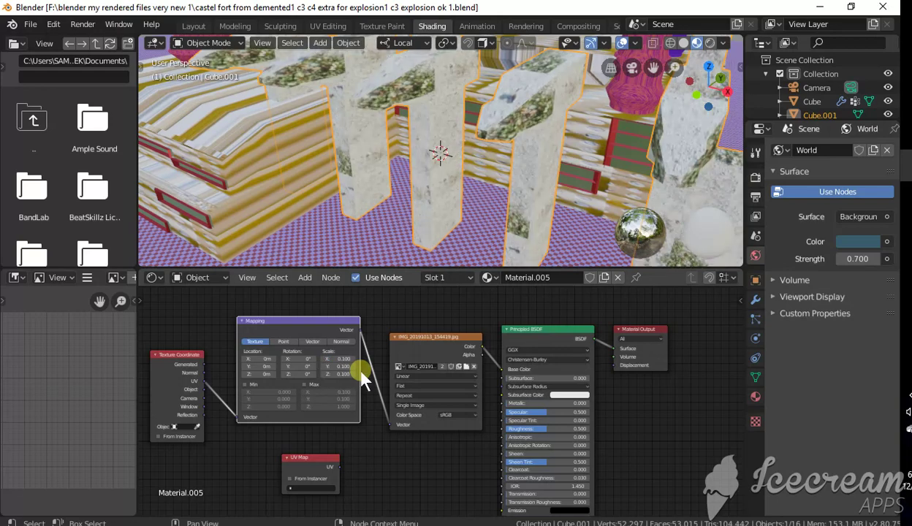
scroll(465, 203, "up", 4)
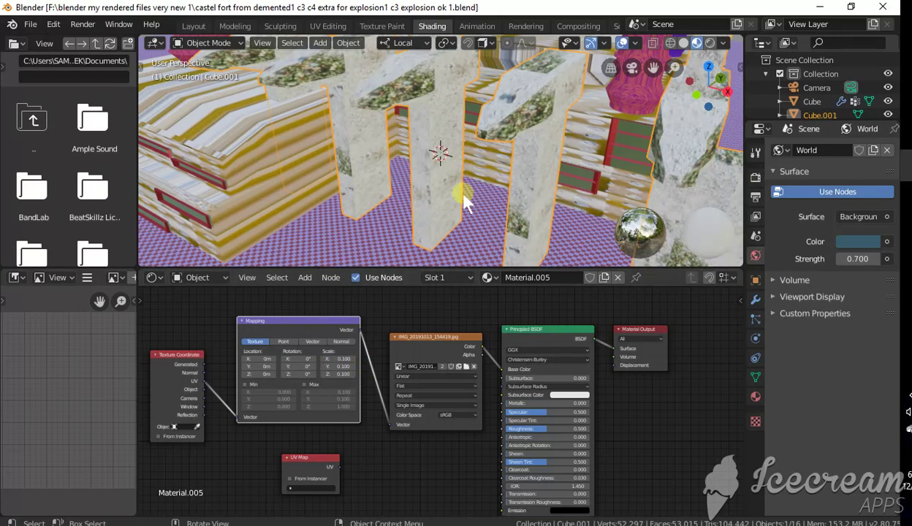
scroll(472, 206, "up", 1)
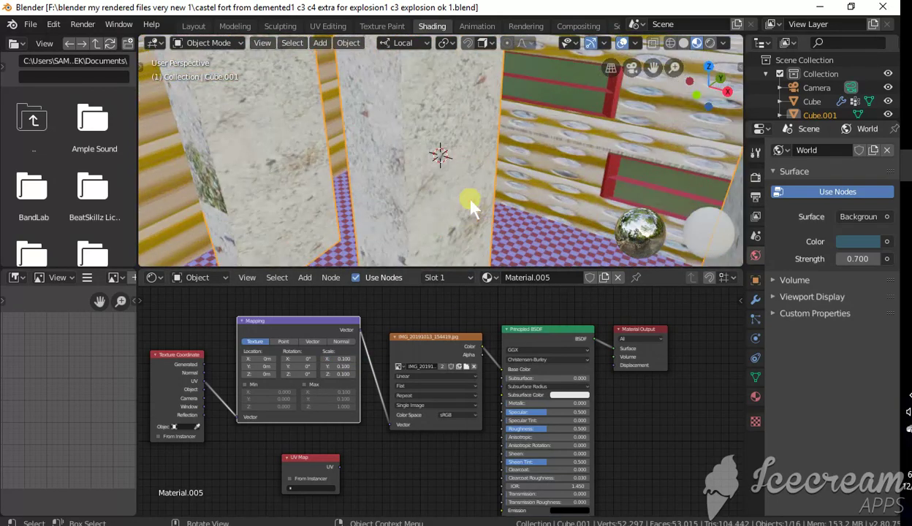